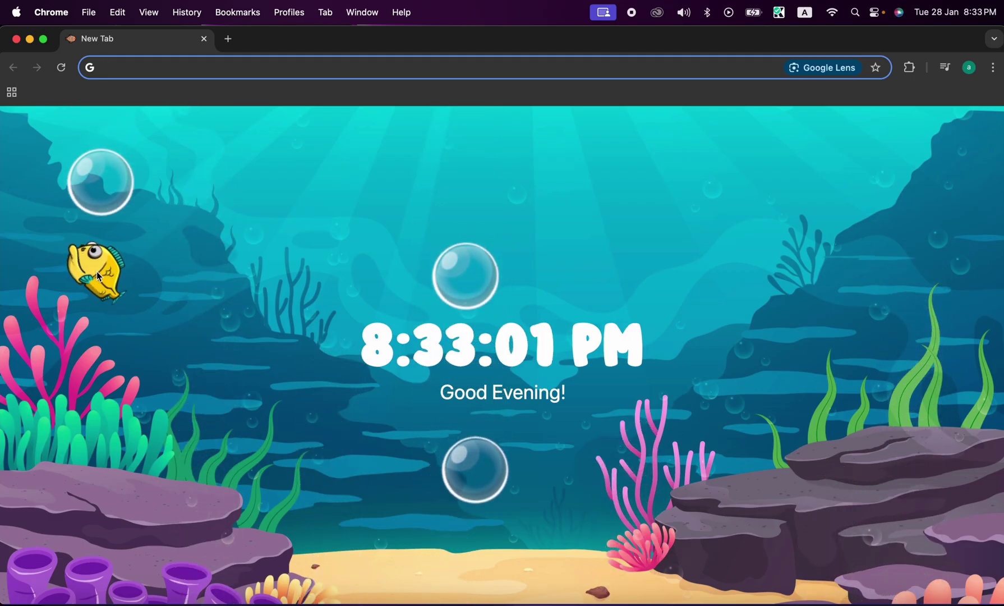
text(expo sna)
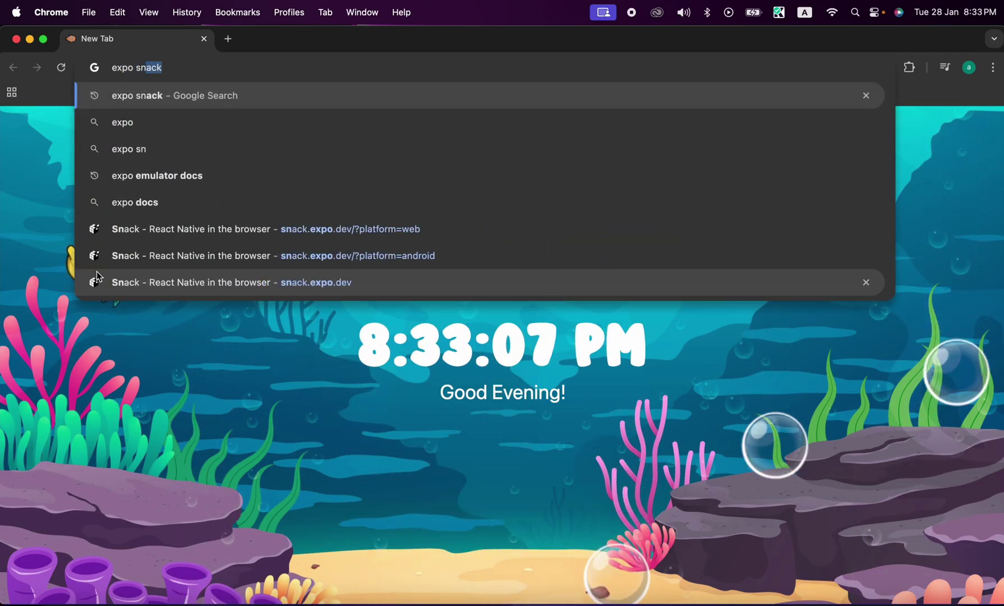
Run a Google search for 'expo snack'.
key(Return)
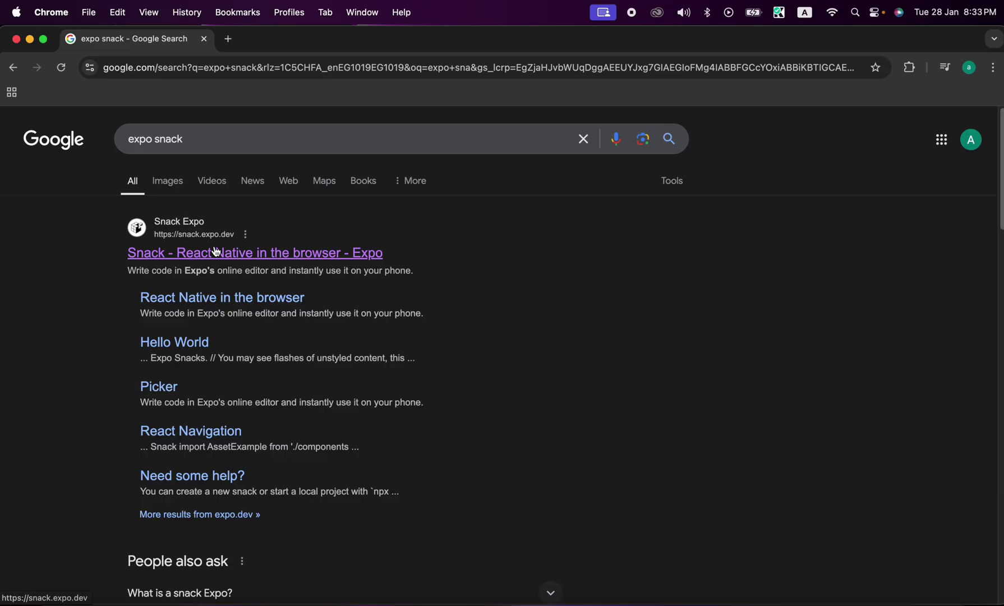
Open snack.expo.dev from the results and focus the App.js code editor.
click(274, 253)
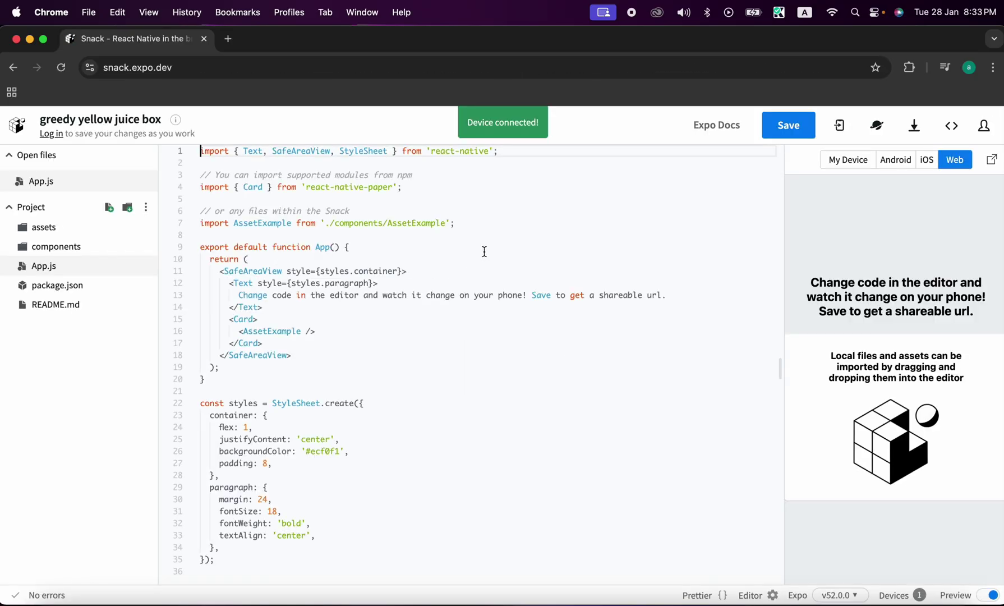
click(509, 257)
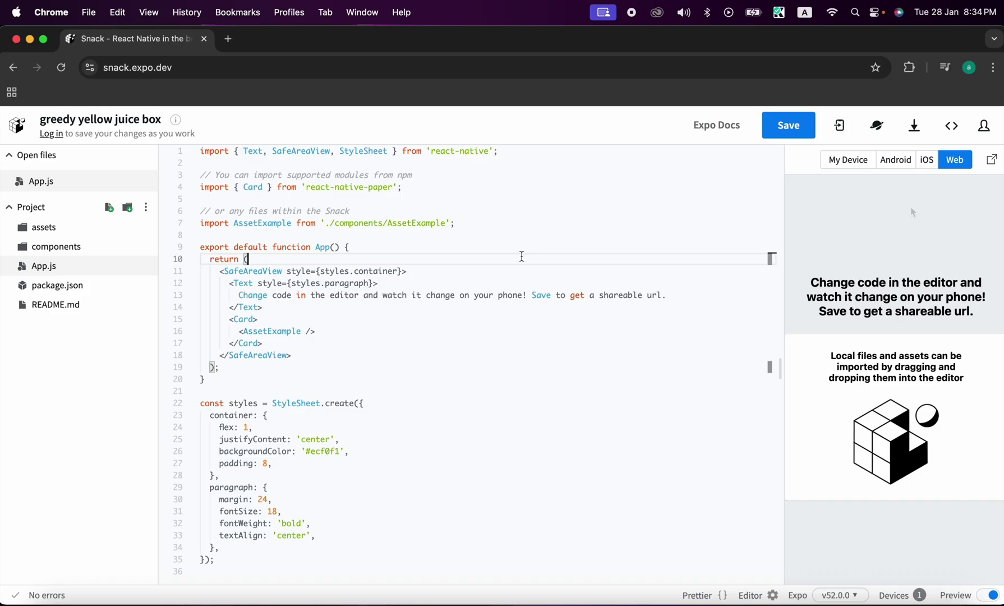
Launch the iOS preview, try Android, then show the My Device QR code.
click(926, 160)
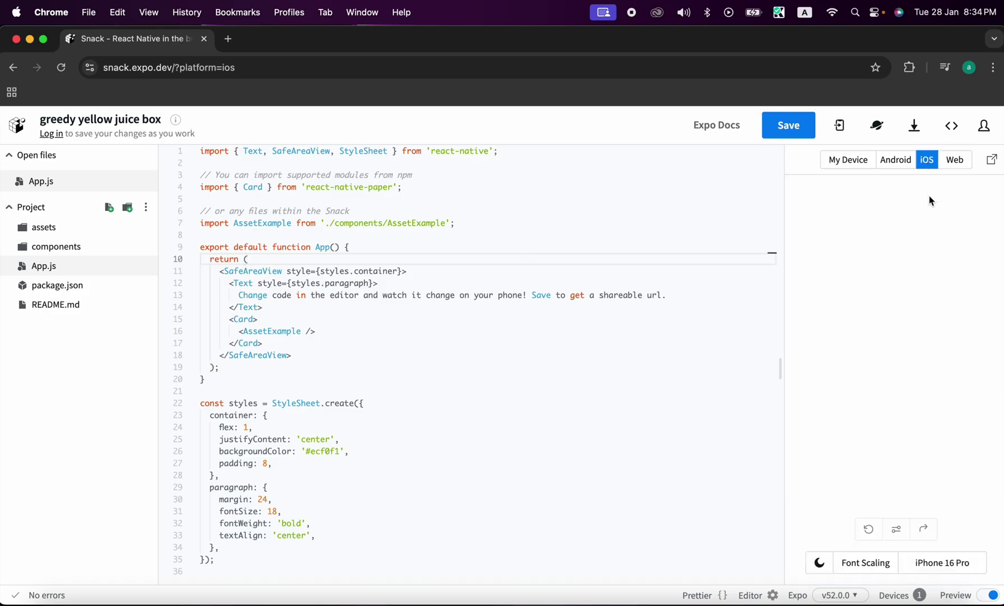
click(920, 261)
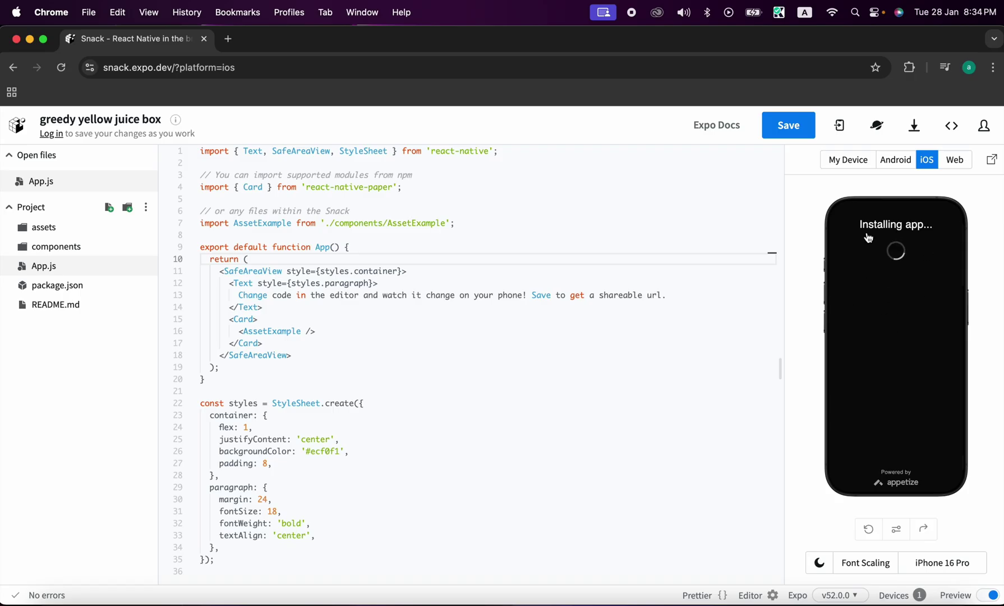
click(896, 159)
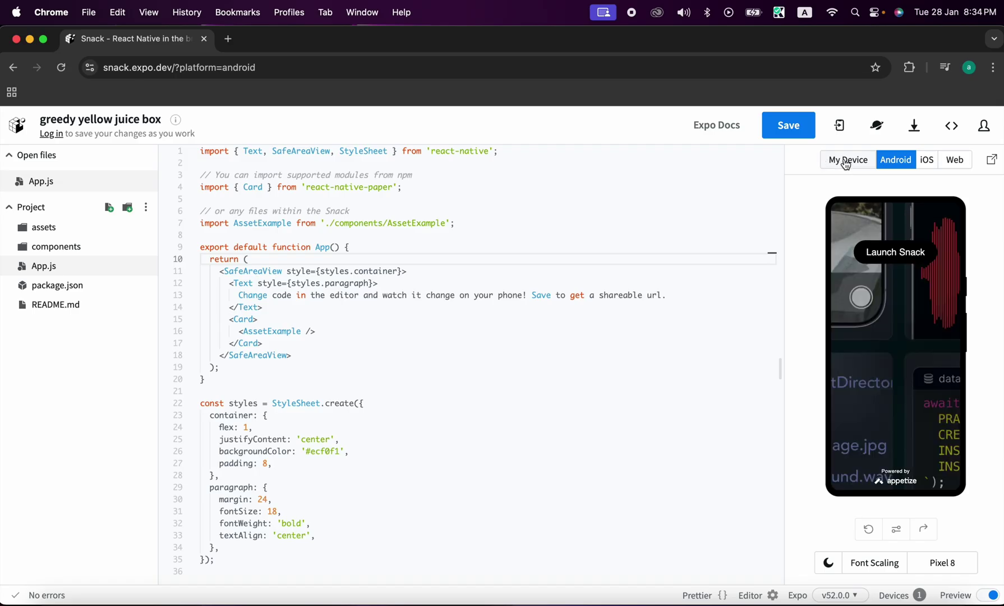
click(846, 163)
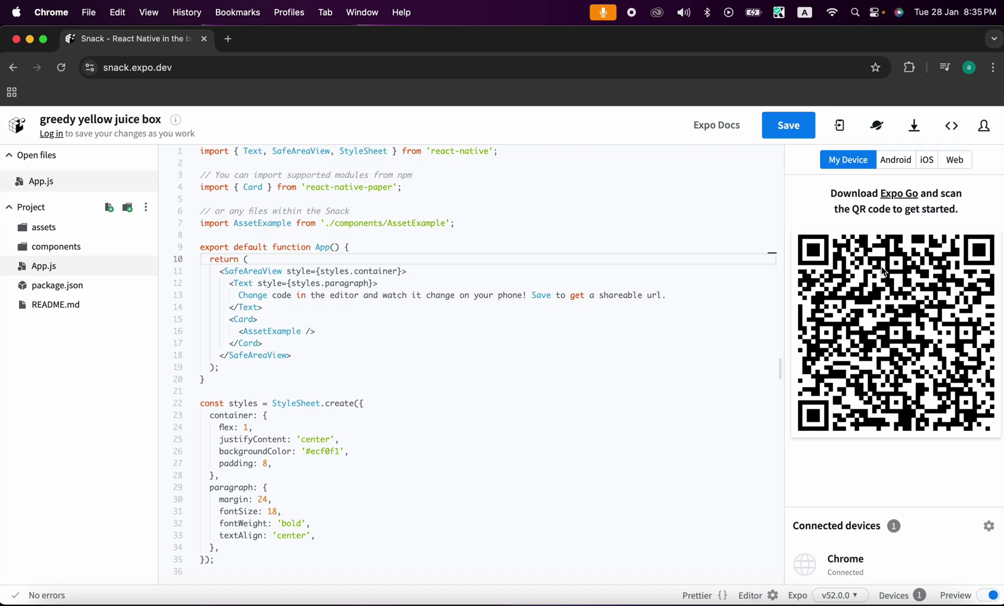
Switch to web preview, delete the Card block, and replace line 13's sentence with 'Hello World.'.
click(955, 159)
click(325, 355)
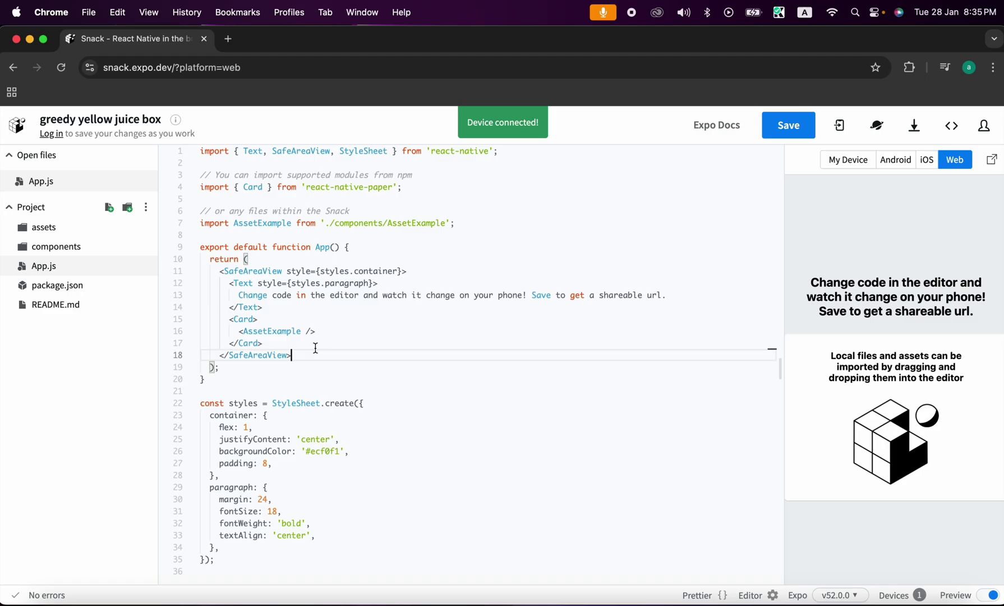
drag(267, 343, 201, 325)
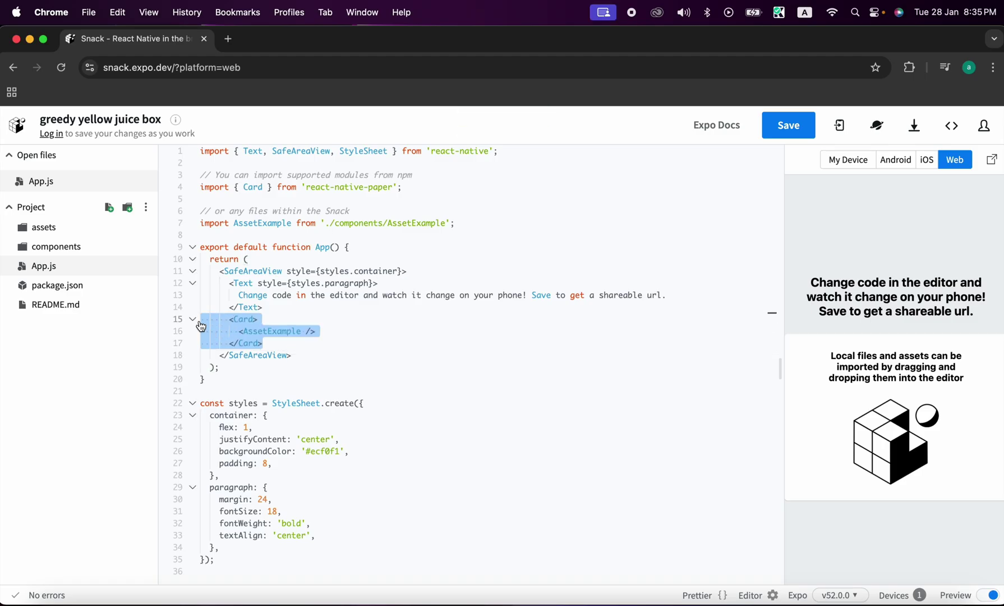
key(BackSpace)
key(BackSpace)
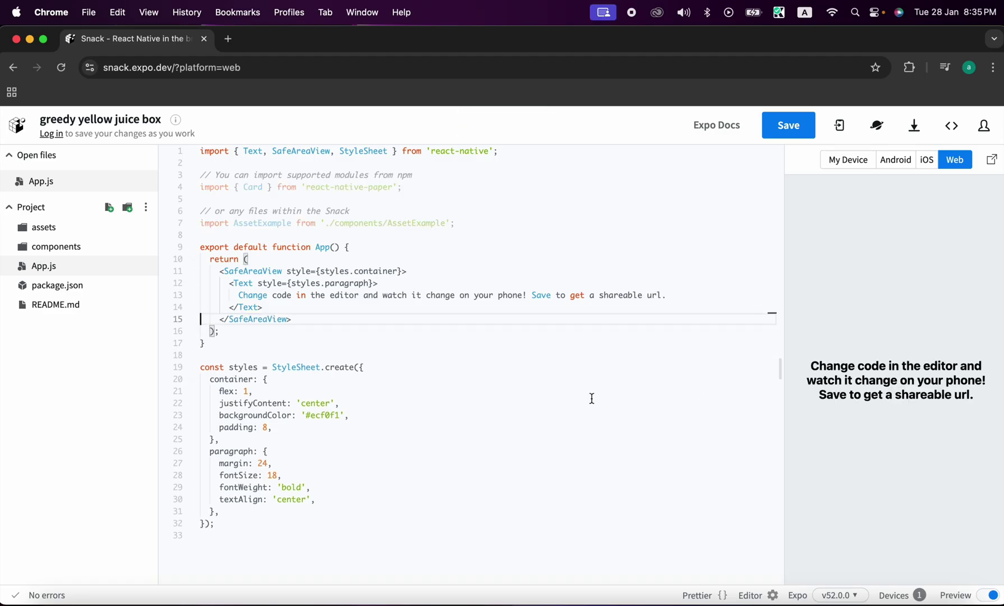
drag(668, 295, 238, 295)
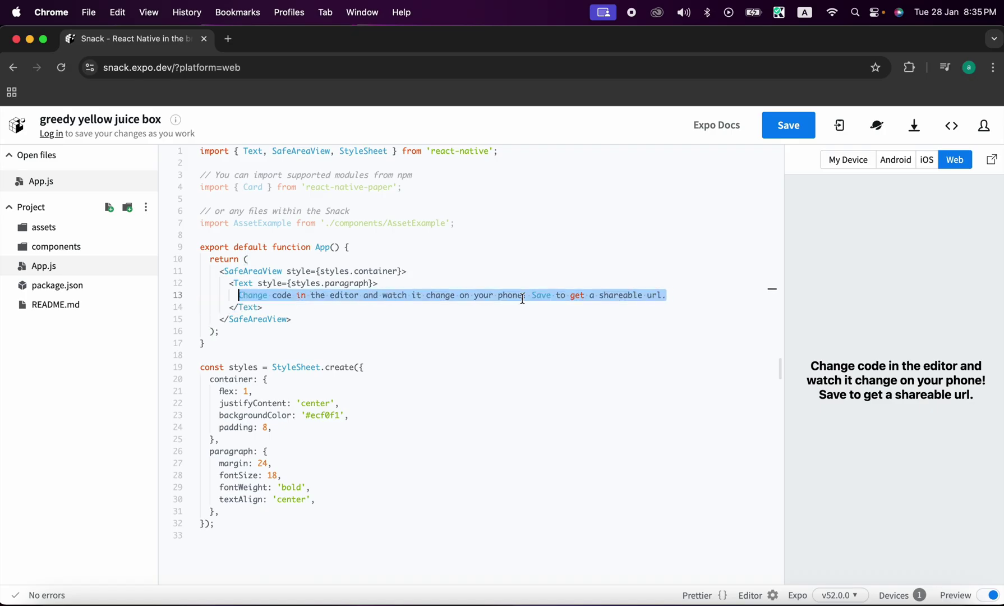
text(HelloWorld.)
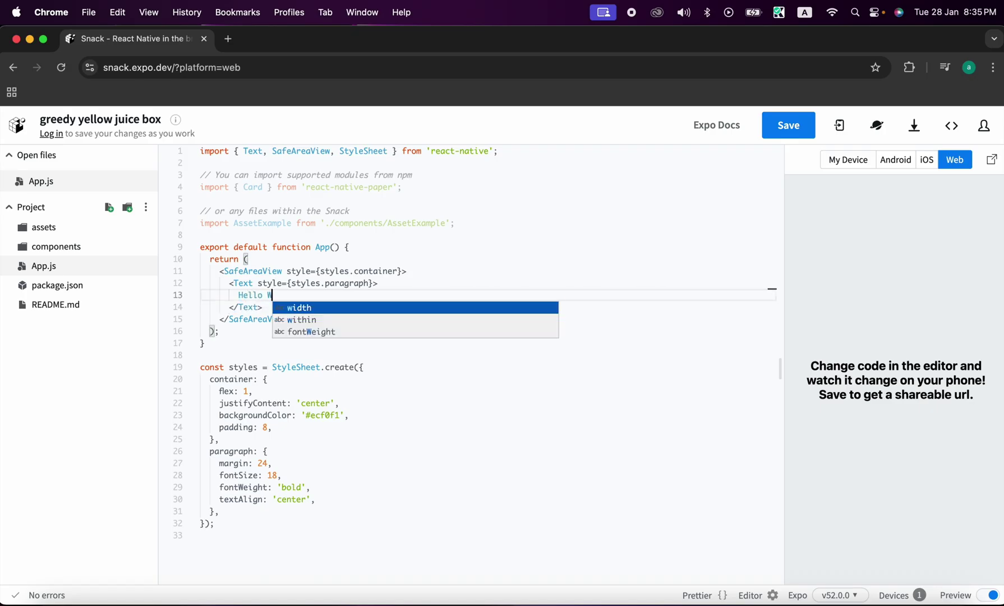
Set backgroundColor to black, add color 'white' to paragraph, and change fontSize 18 to 50.
double_click(321, 415)
key(BackSpace)
text(#lack)
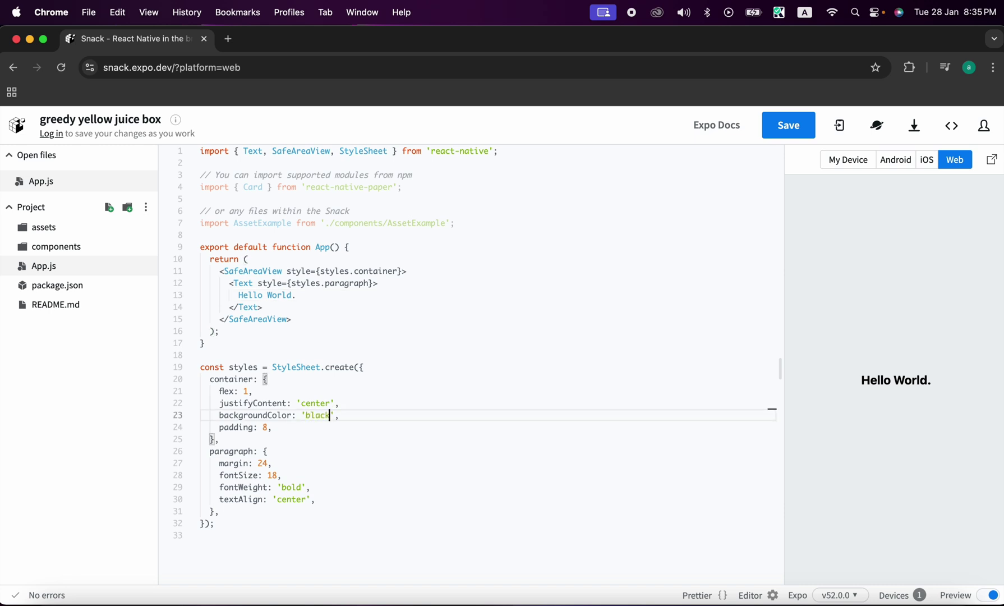
click(334, 496)
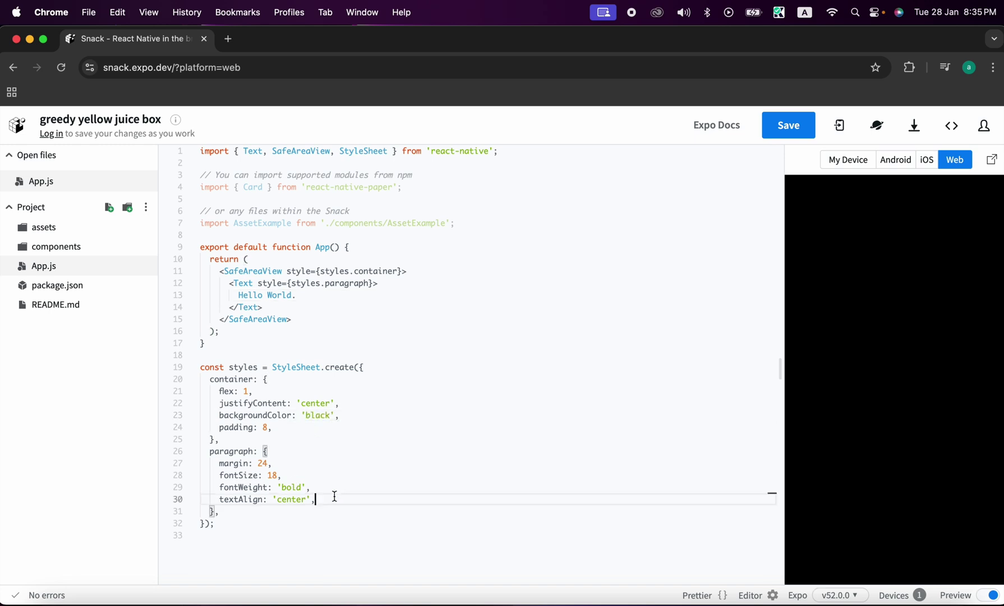
key(Return)
text(color:"w)
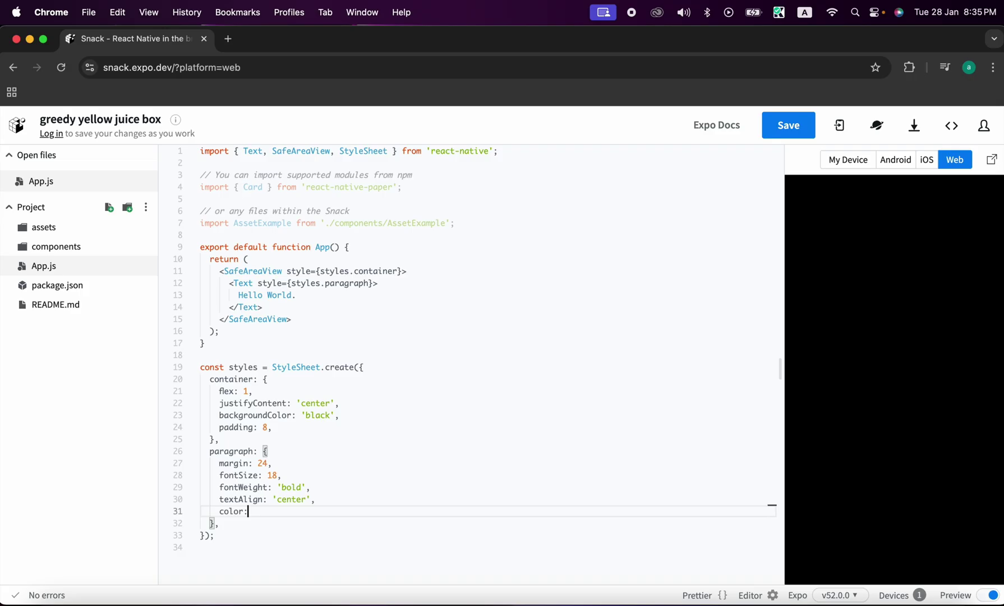
text(hite)
double_click(271, 474)
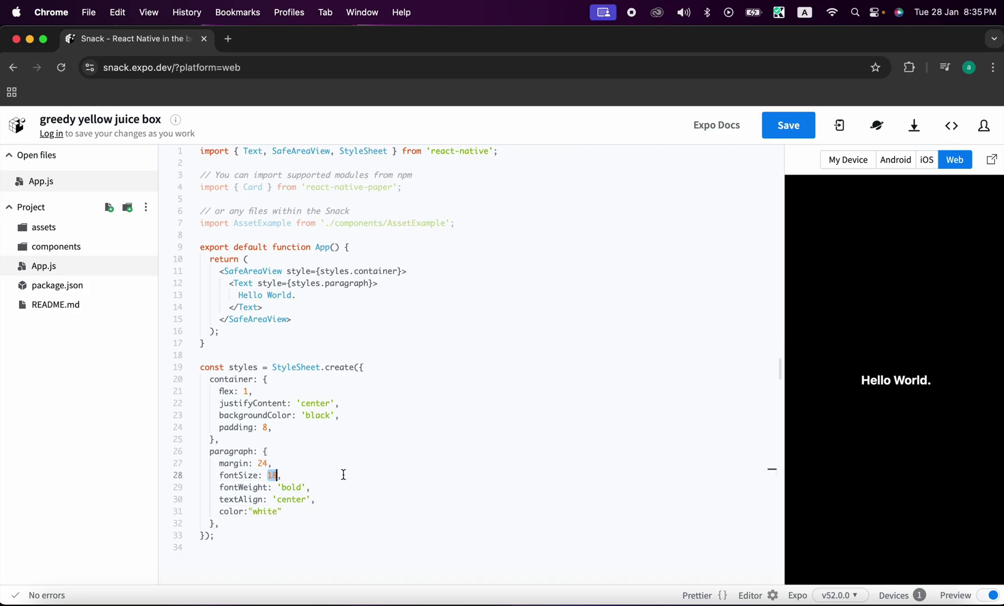
text(50)
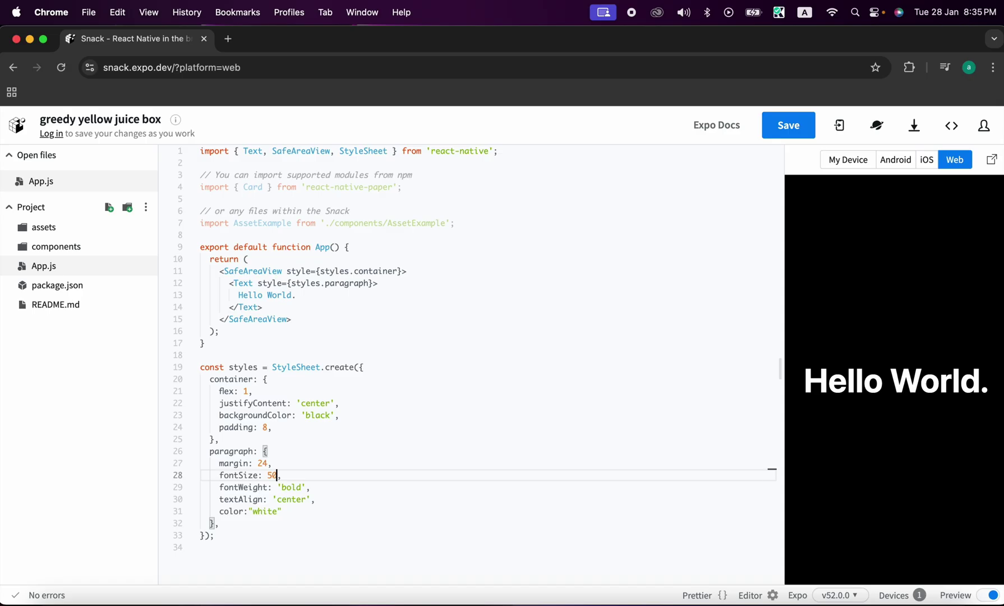
drag(220, 535, 190, 175)
click(413, 271)
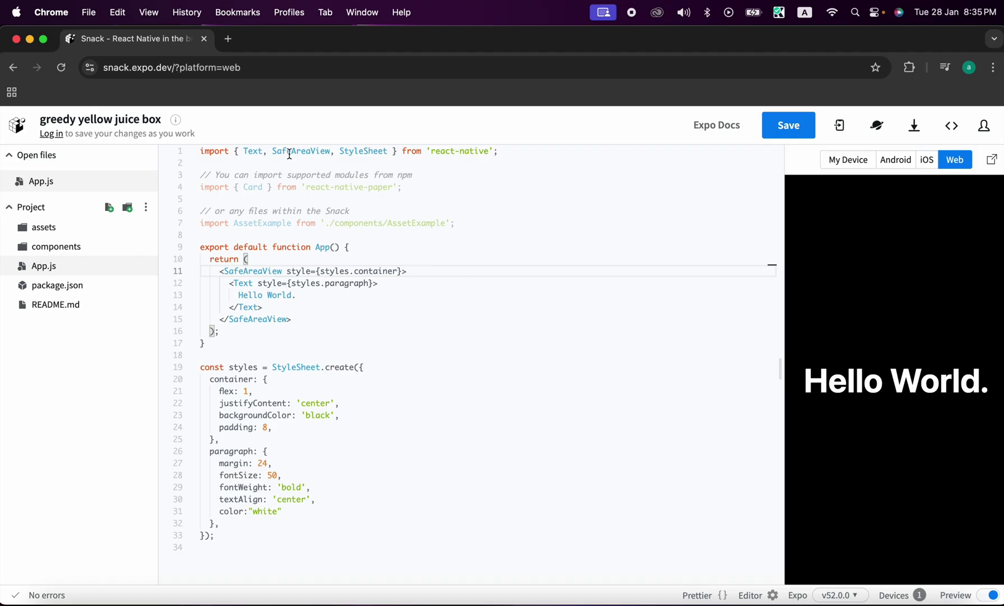
click(246, 151)
double_click(252, 150)
double_click(303, 151)
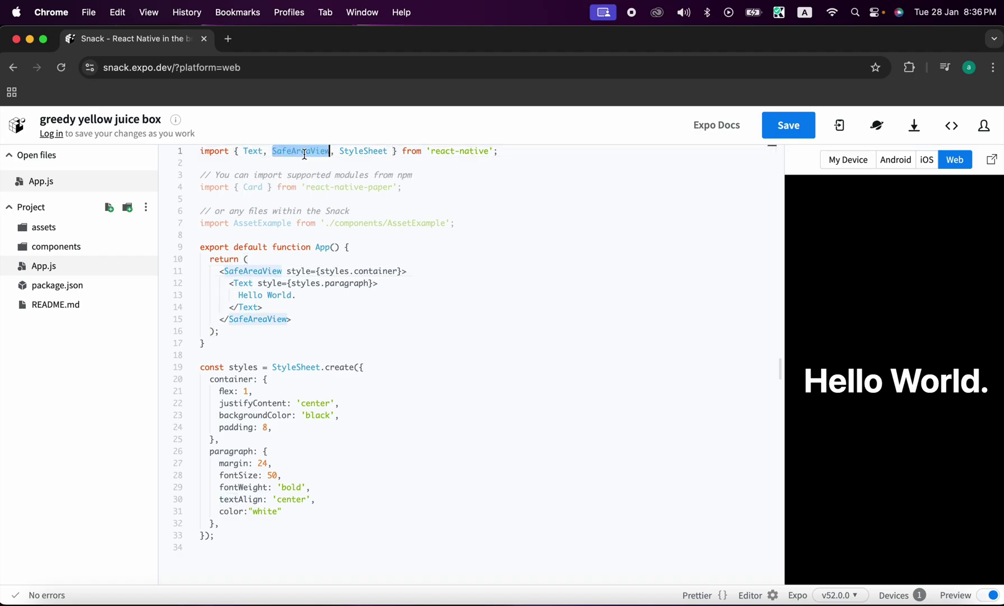
double_click(362, 151)
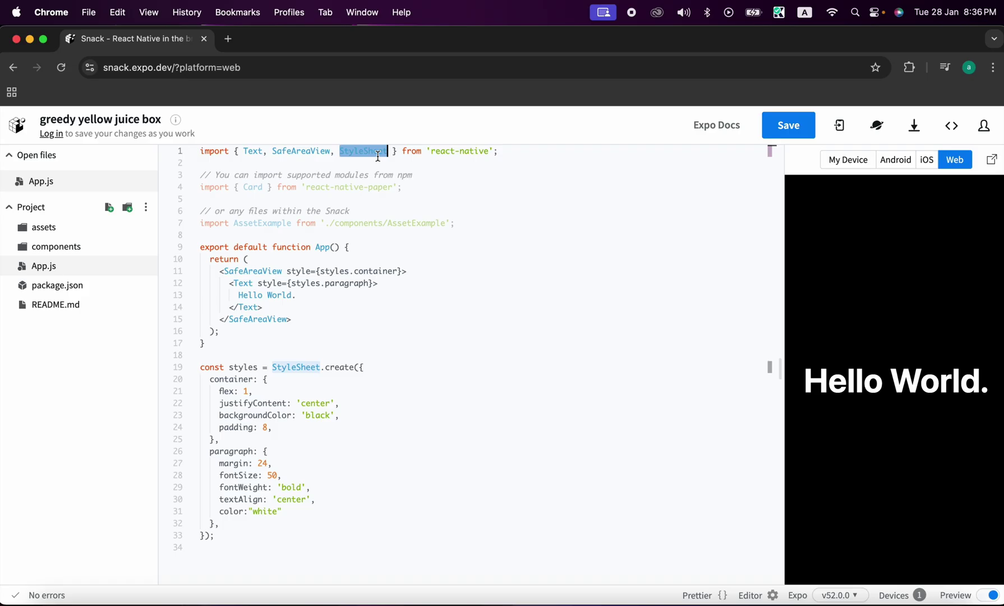
drag(228, 151, 208, 151)
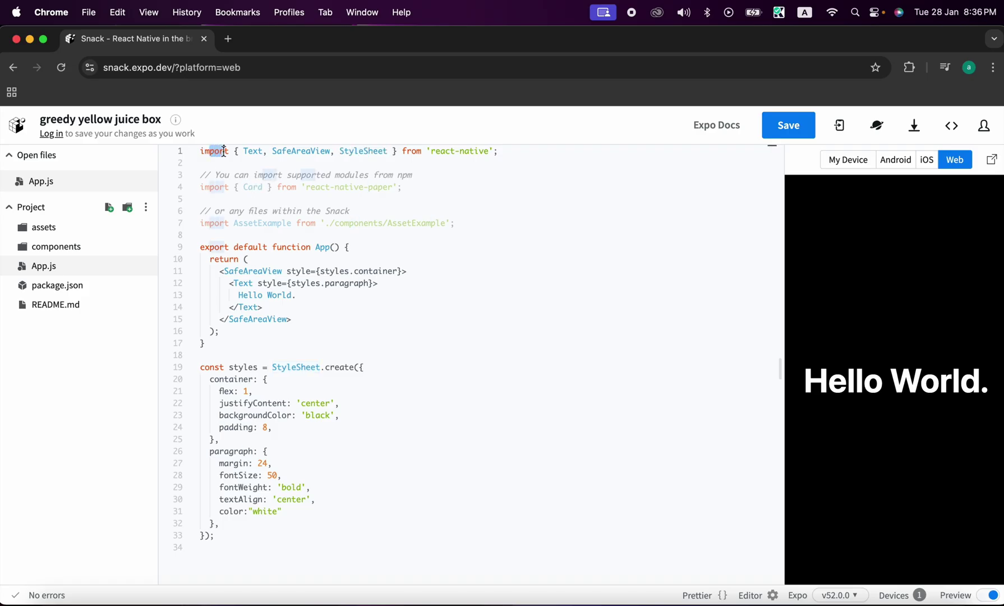
double_click(460, 151)
click(384, 307)
drag(220, 330, 200, 246)
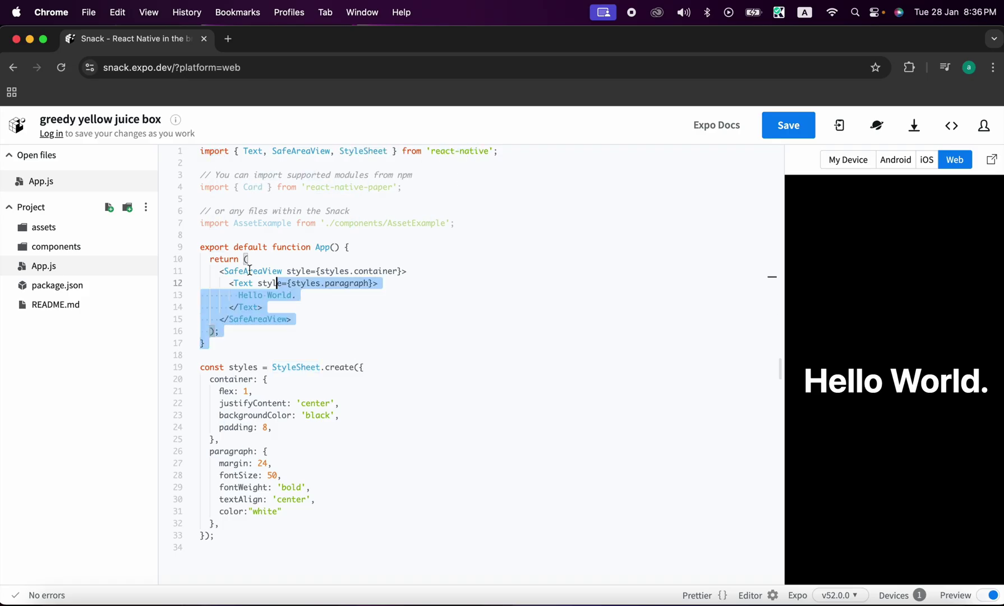
click(334, 294)
drag(220, 331, 213, 261)
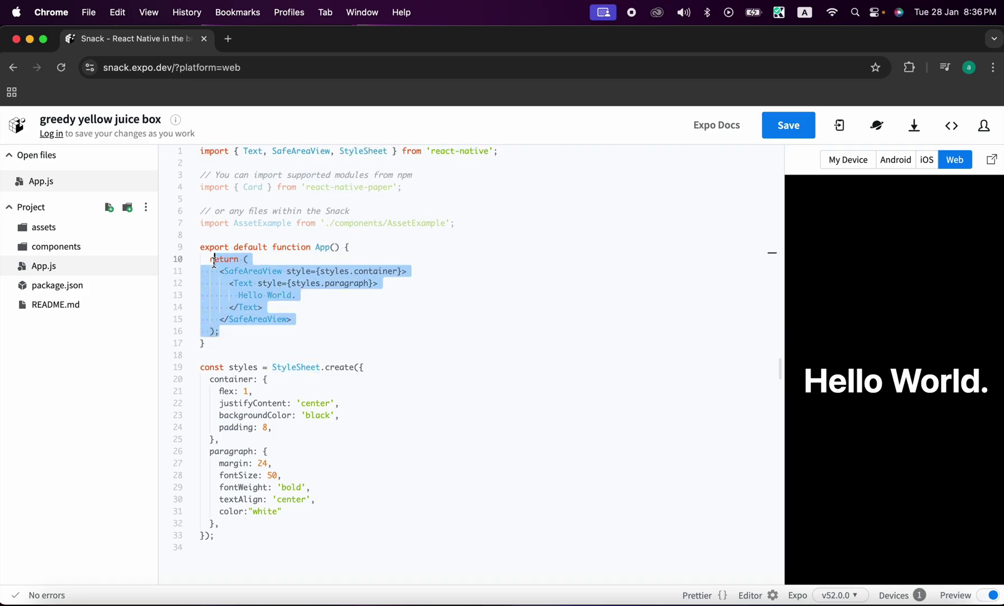
click(396, 330)
mouse_move(228, 380)
mouse_down()
mouse_move(258, 463)
mouse_move(220, 523)
mouse_up()
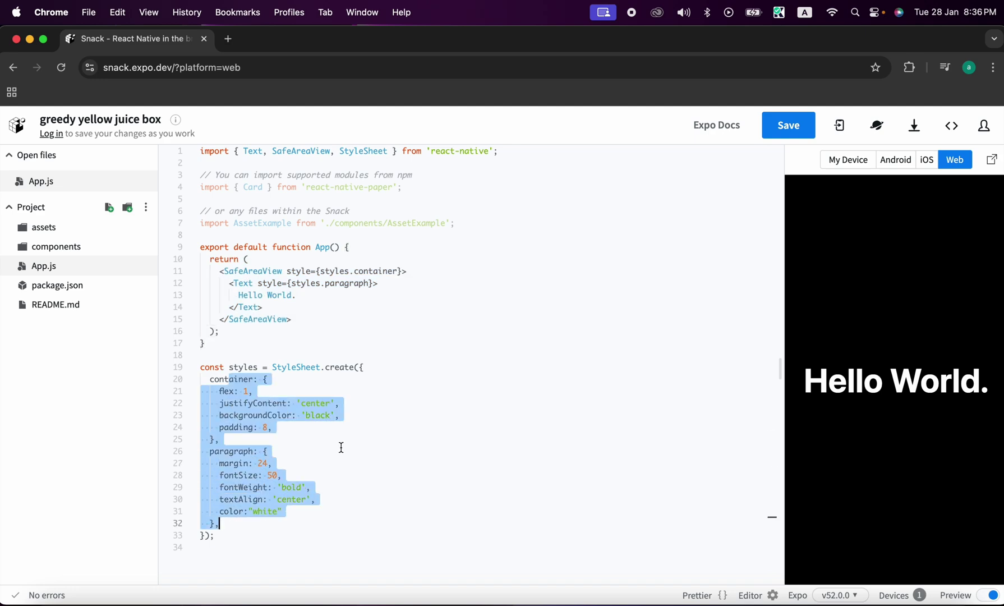
click(341, 447)
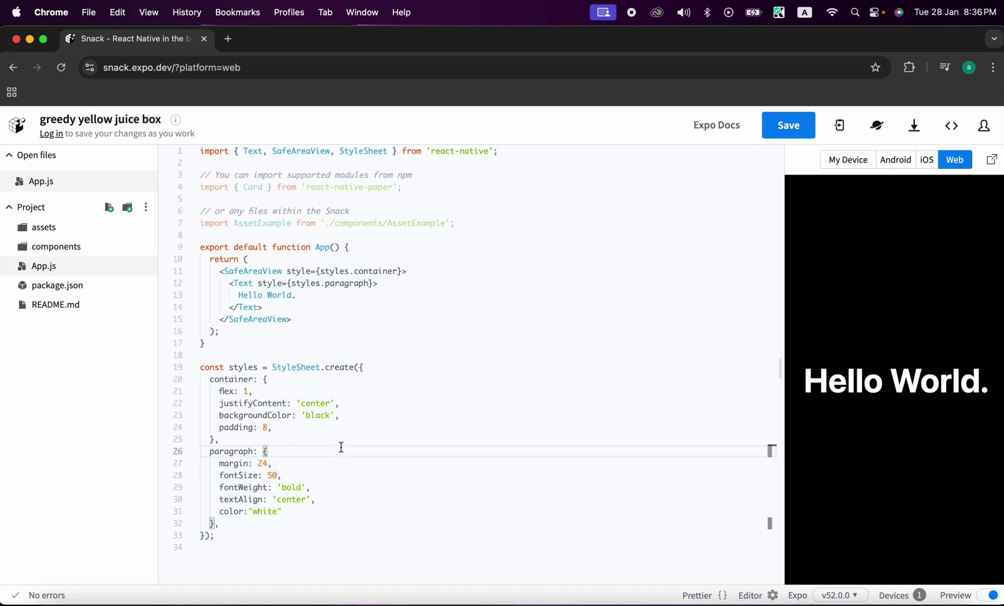